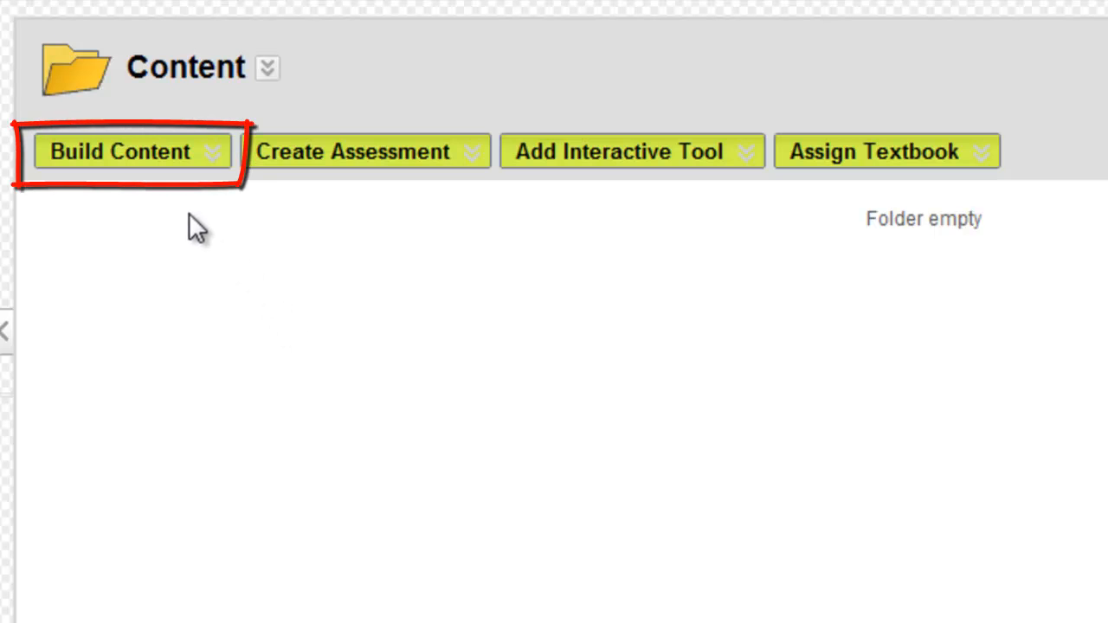
- Create a new content item in the Content area and name it Welcome
{"action": "left_click", "coordinate": [162, 156]}
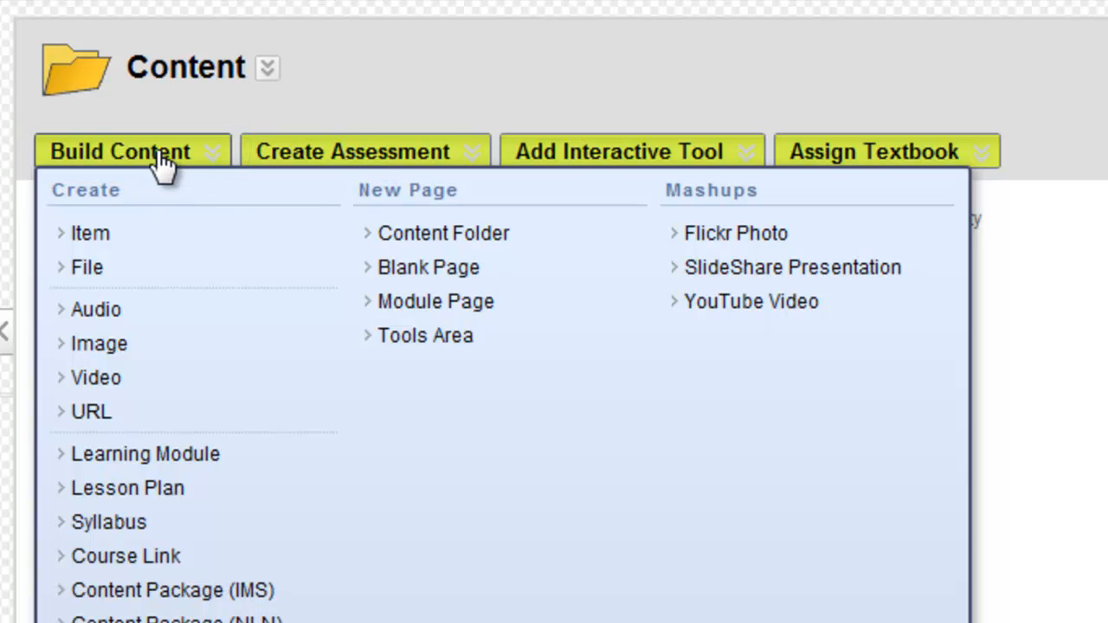
{"action": "left_click", "coordinate": [102, 235]}
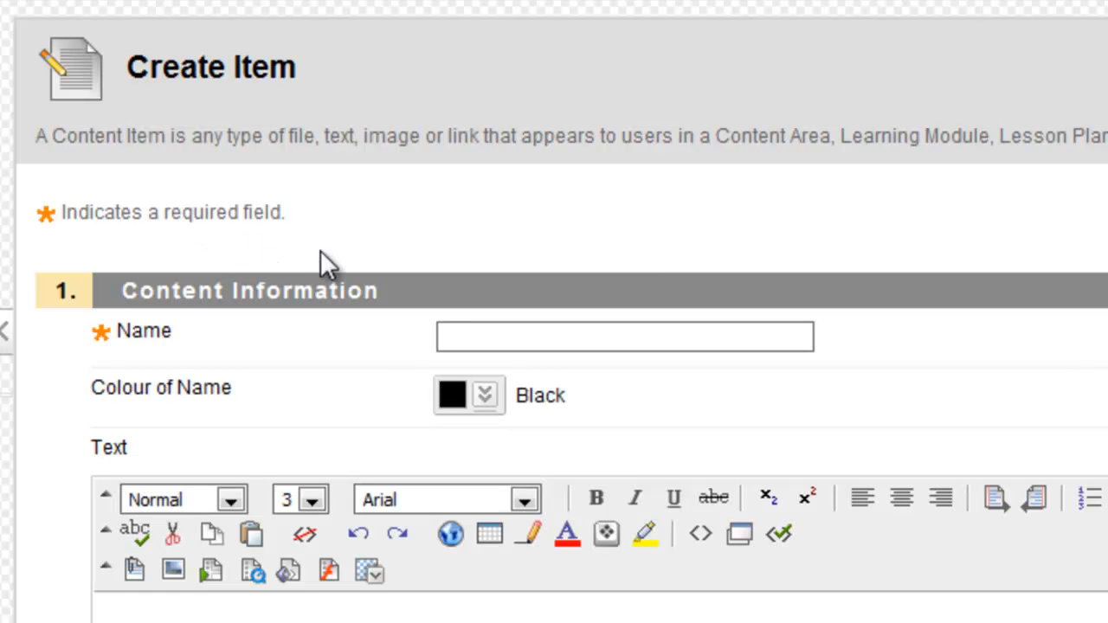
{"action": "left_click", "coordinate": [457, 333]}
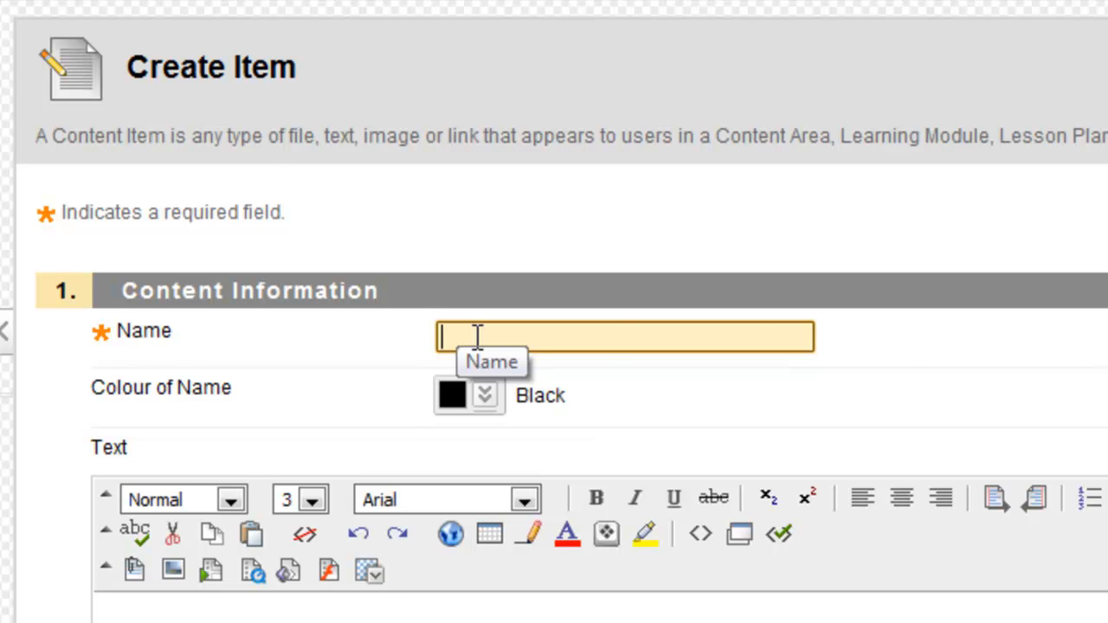
{"action": "type", "text": "Welcome"}
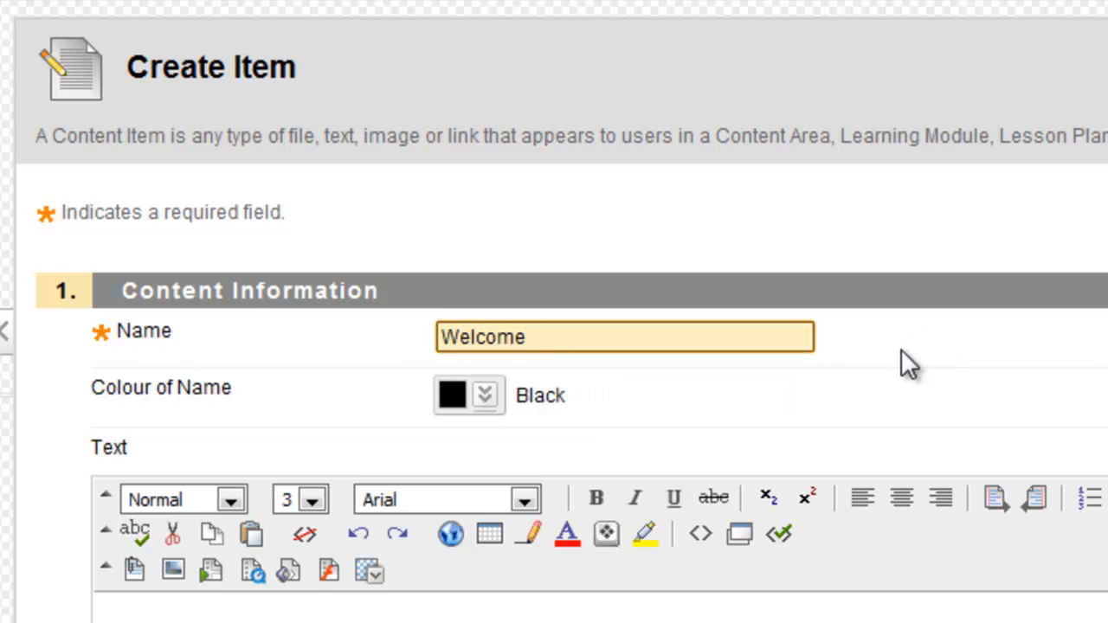
- Set the colour of the item's name to Red (#FF0000)
{"action": "left_click", "coordinate": [483, 396]}
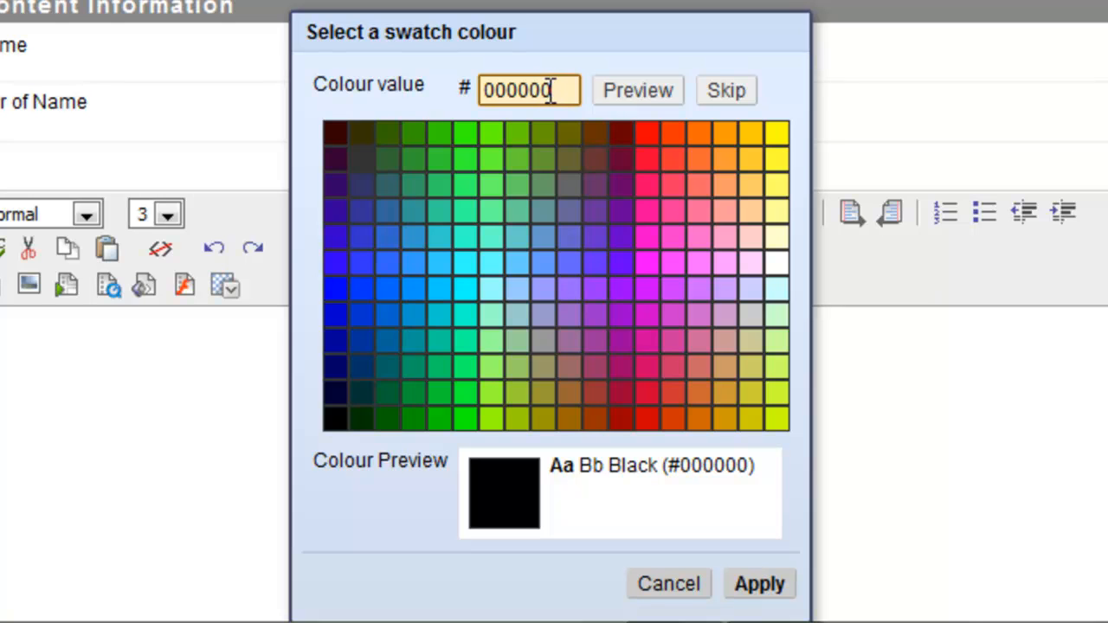
{"action": "left_click_drag", "start_coordinate": [554, 90], "coordinate": [432, 87]}
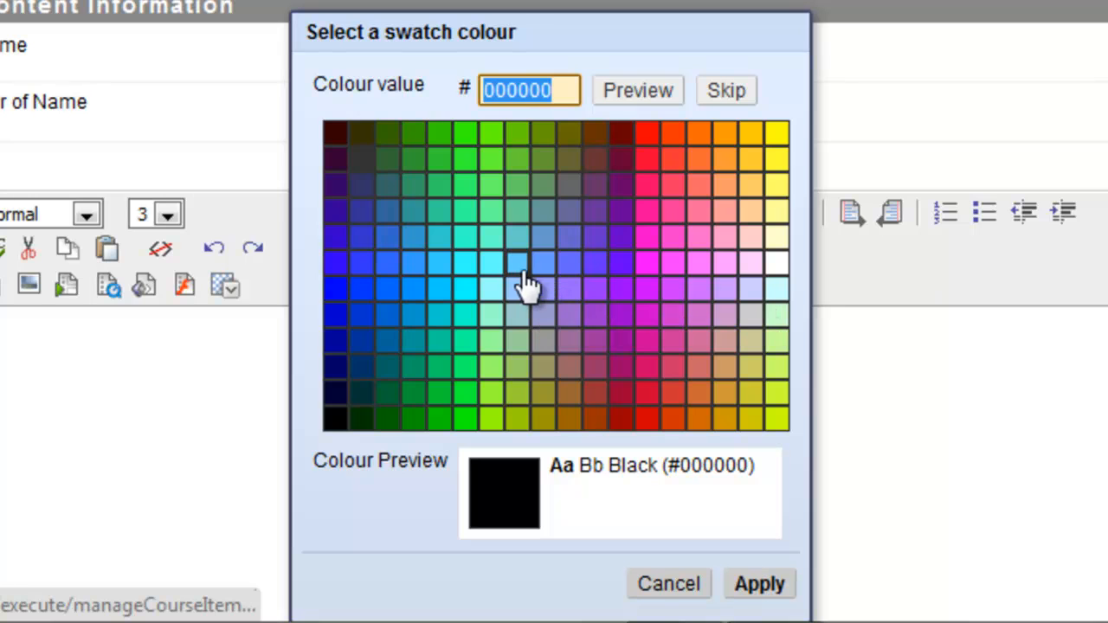
{"action": "left_click", "coordinate": [651, 143]}
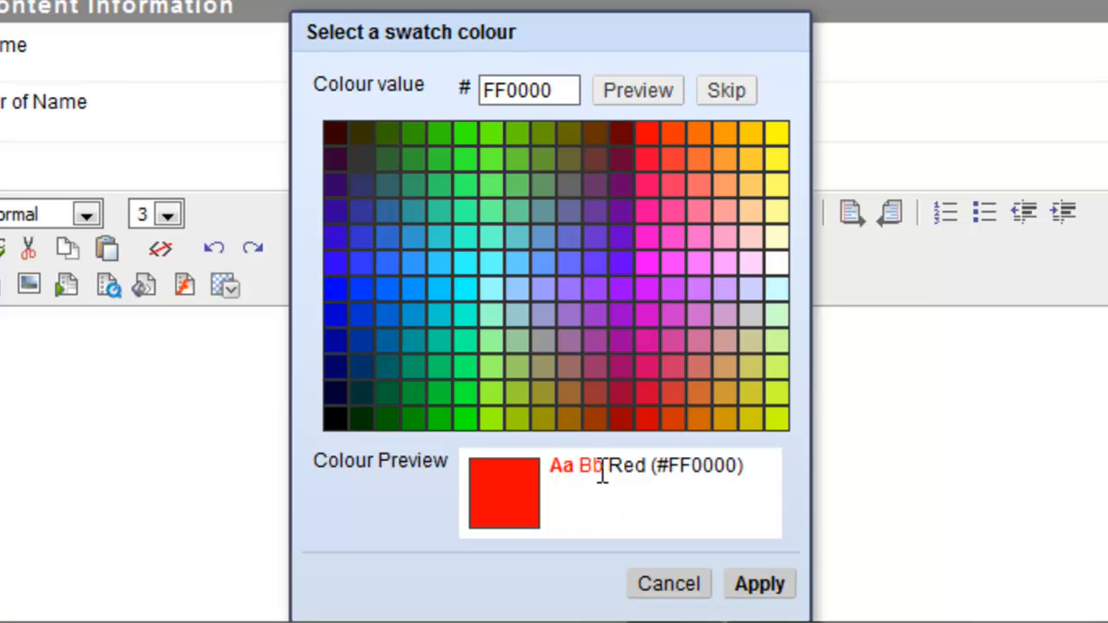
{"action": "left_click", "coordinate": [492, 241]}
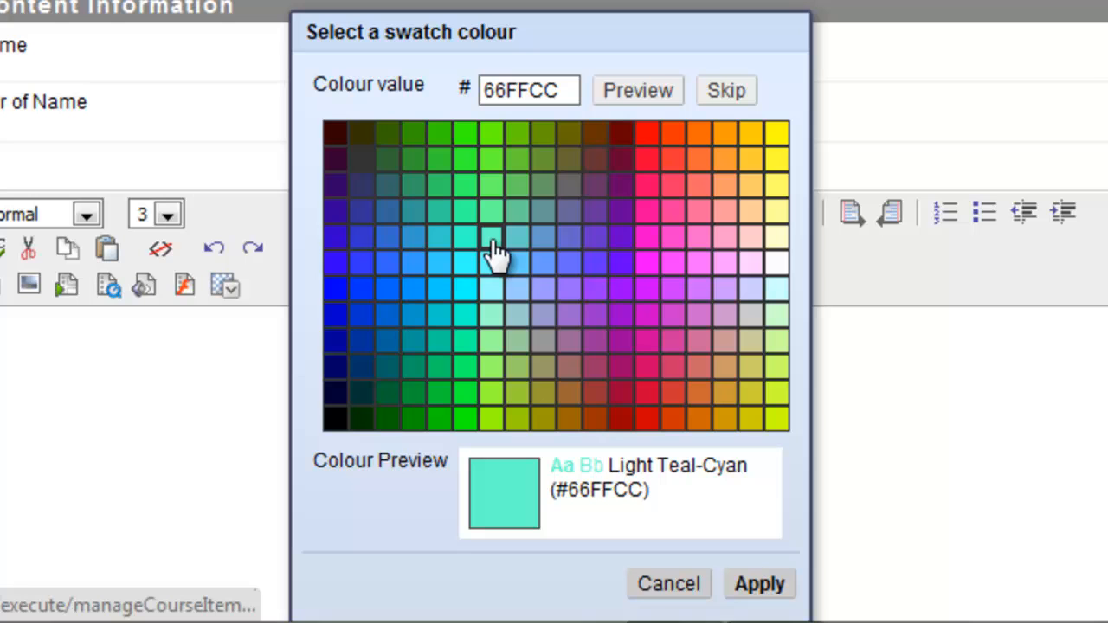
{"action": "left_click", "coordinate": [649, 135]}
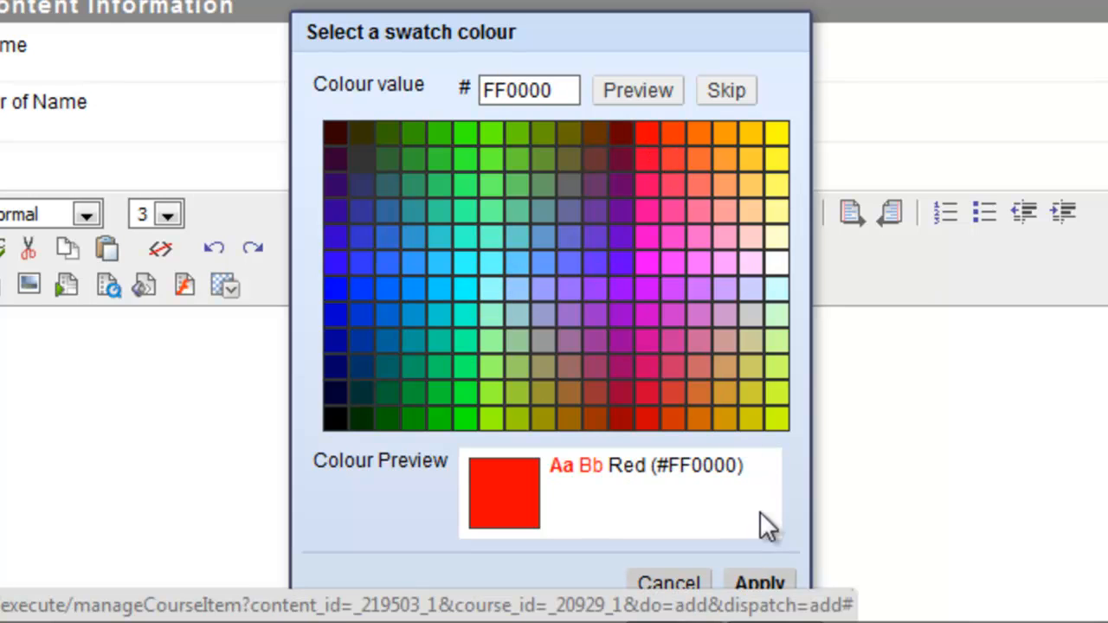
{"action": "left_click", "coordinate": [759, 585]}
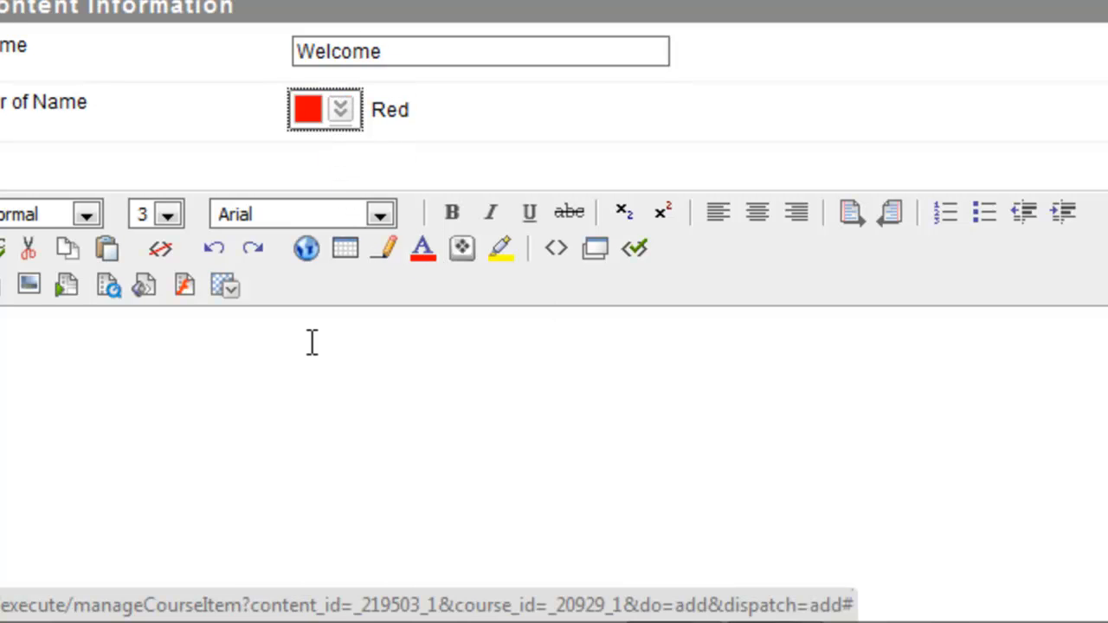
- Write "Welcome to the course." in the item's text and add a Heading 3 line reading "Things to do:"
{"action": "left_click", "coordinate": [203, 330]}
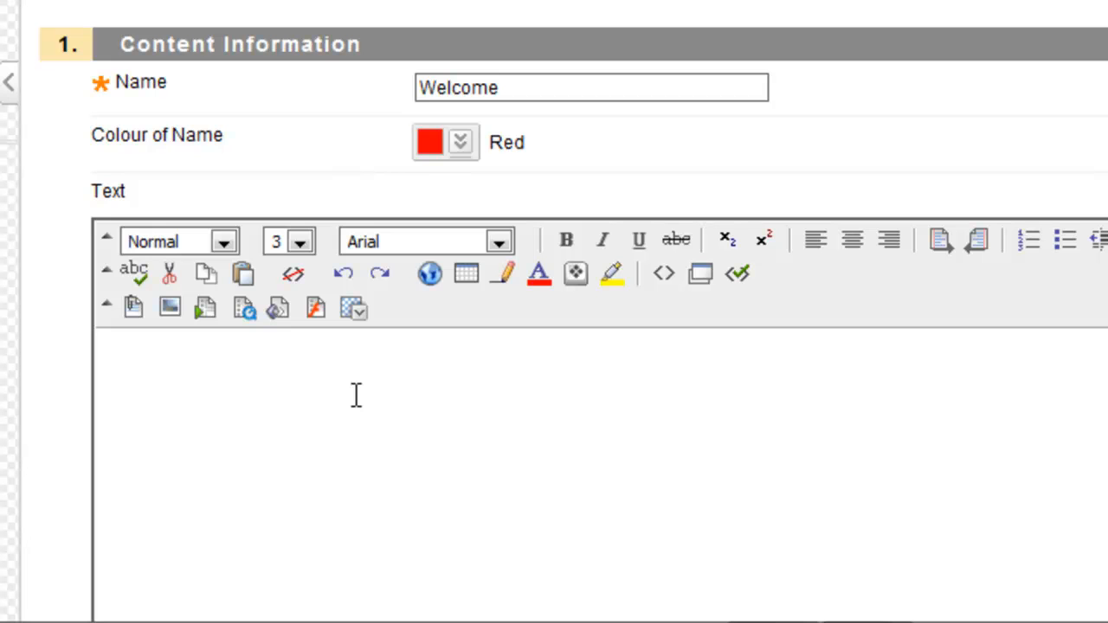
{"action": "type", "text": "Welcome to the course."}
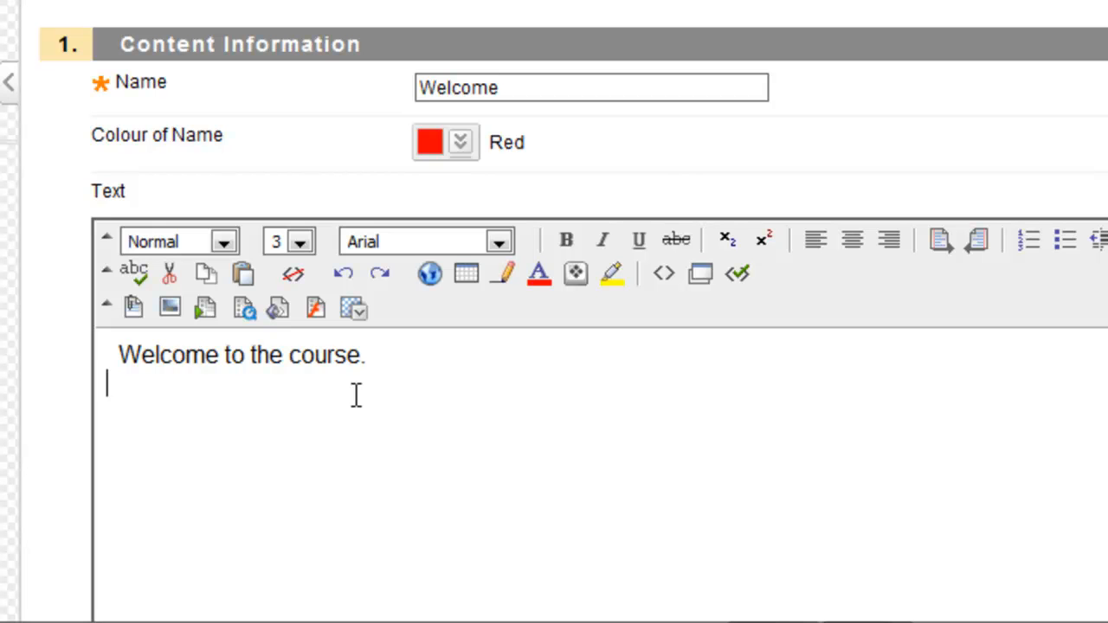
{"action": "left_click", "coordinate": [224, 242]}
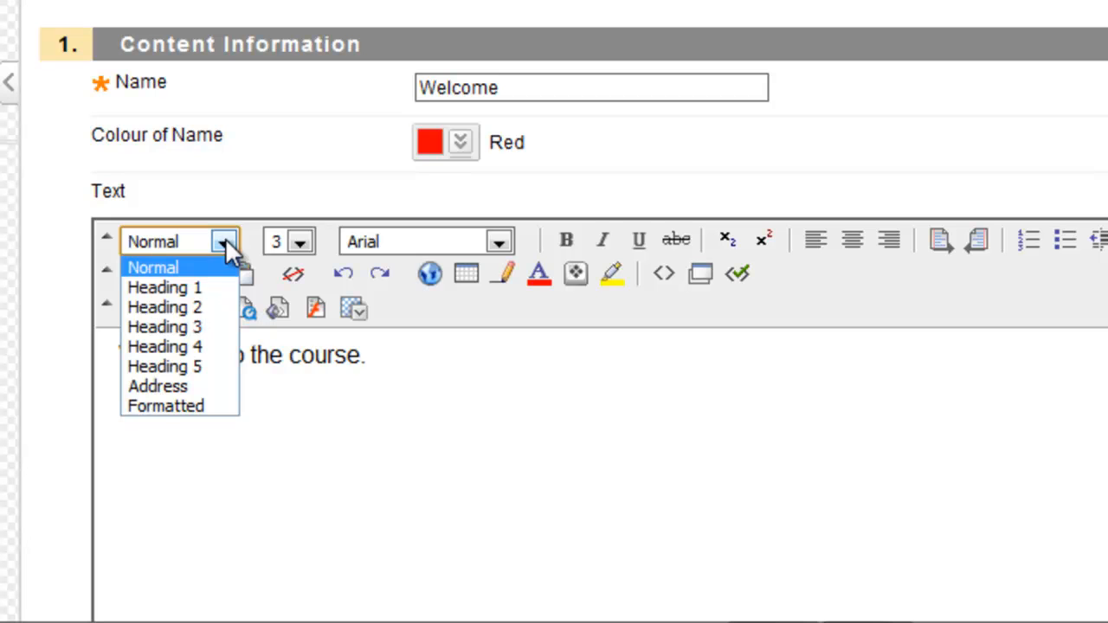
{"action": "left_click", "coordinate": [207, 323]}
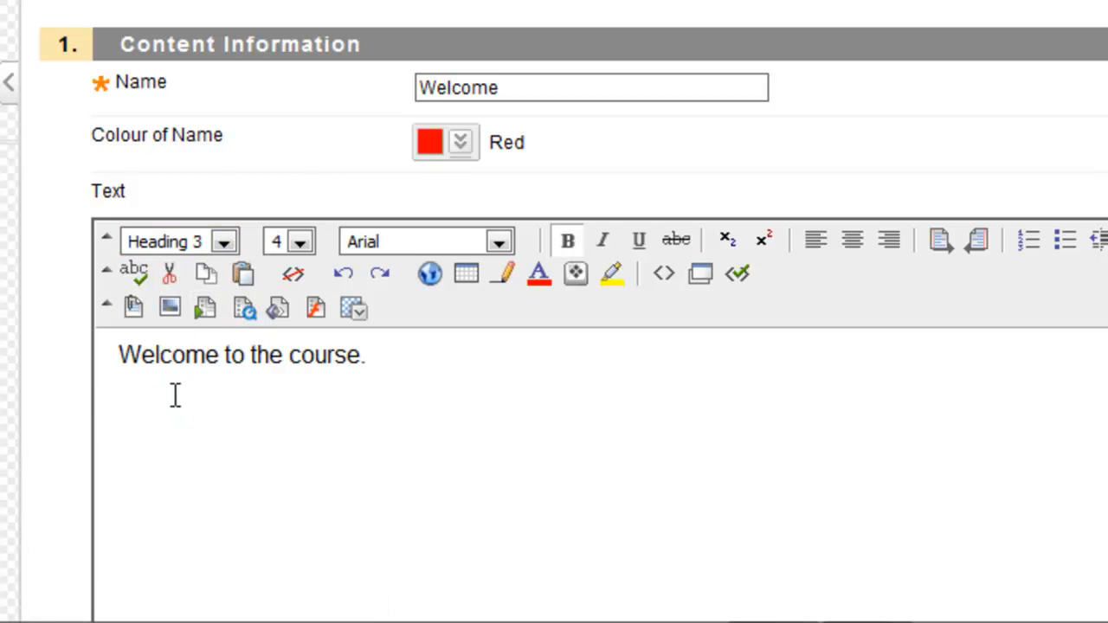
{"action": "type", "text": "Things to "}
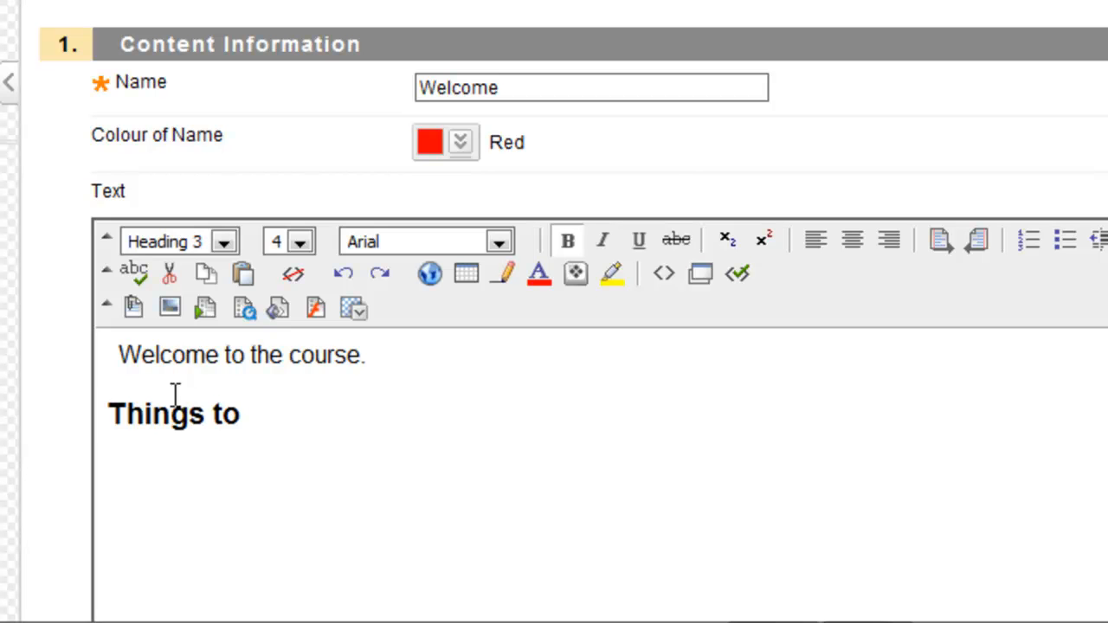
{"action": "type", "text": "do:"}
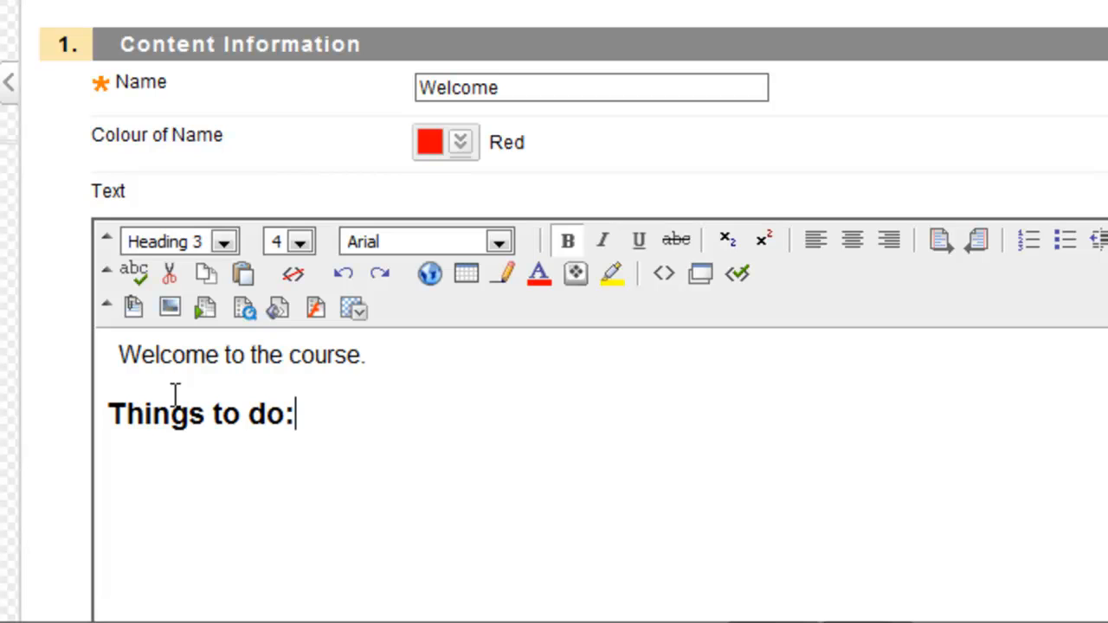
- Add the paragraph "You will need to enrol on the course and make sure you have put your photo on file." below the heading
{"action": "key", "text": "Return"}
{"action": "type", "text": "ttt"}
{"action": "key", "text": "BackSpace"}
{"action": "key", "text": "BackSpace"}
{"action": "key", "text": "BackSpace"}
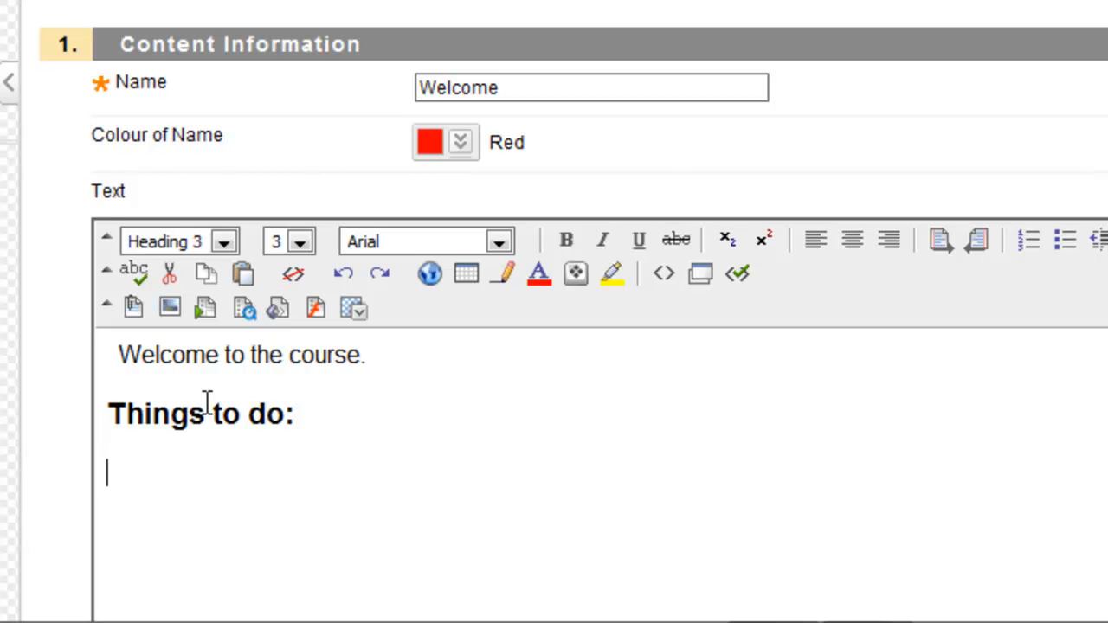
{"action": "type", "text": "You will need to enrole on"}
{"action": "key", "text": "BackSpace"}
{"action": "key", "text": "BackSpace"}
{"action": "key", "text": "BackSpace"}
{"action": "key", "text": "BackSpace"}
{"action": "type", "text": "on the course and make sure you have put your photo on file."}
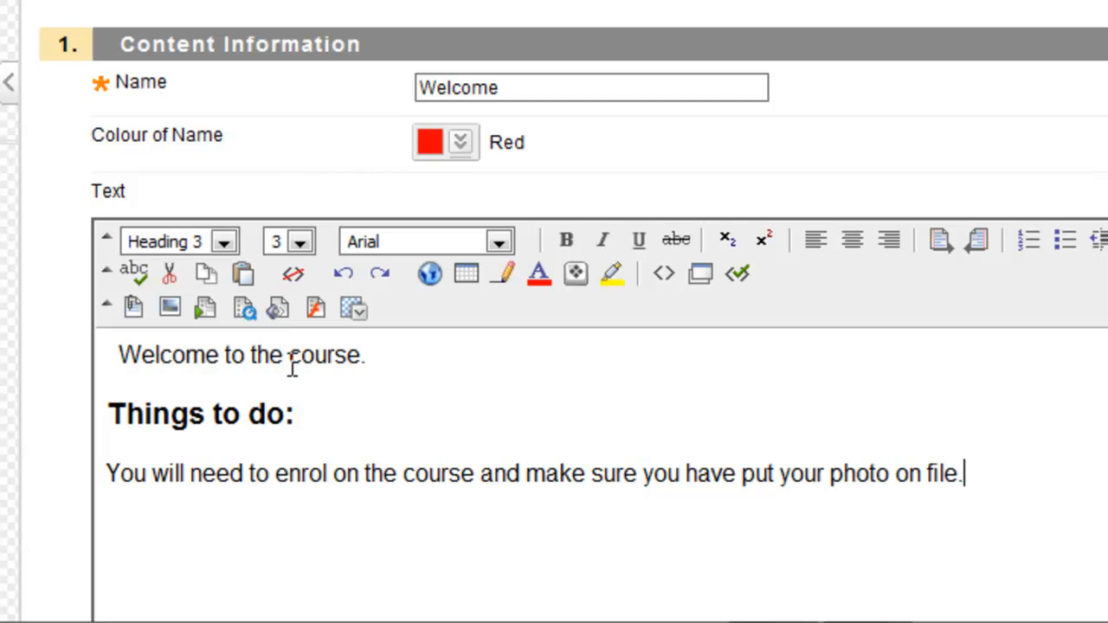
- Format the line "Welcome to the course." as Heading 1
{"action": "left_click_drag", "start_coordinate": [384, 353], "coordinate": [101, 354]}
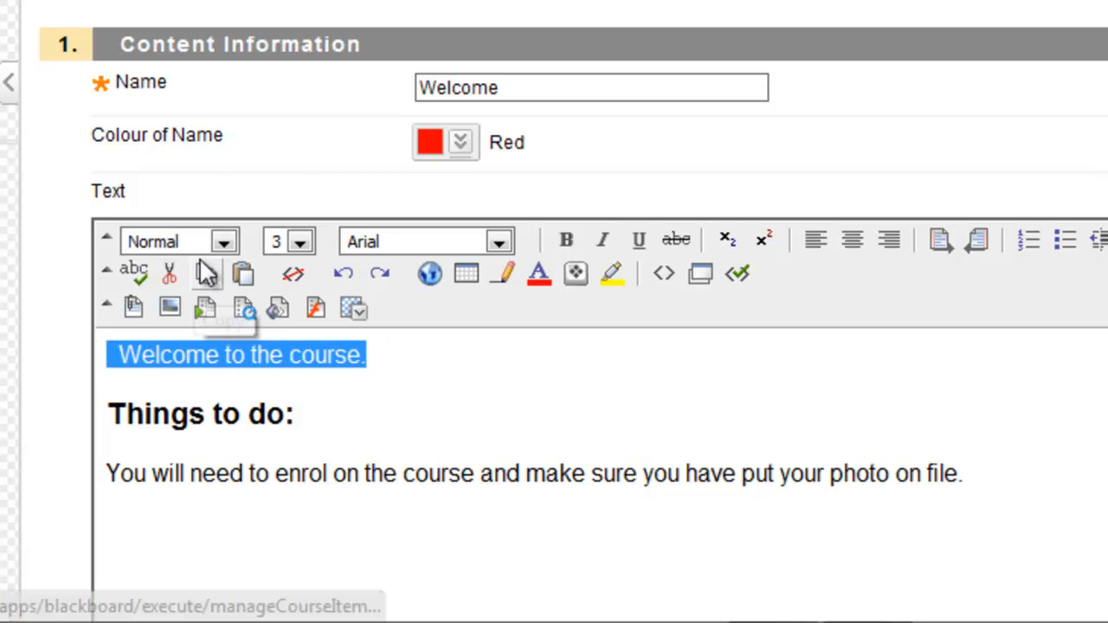
{"action": "left_click", "coordinate": [223, 241]}
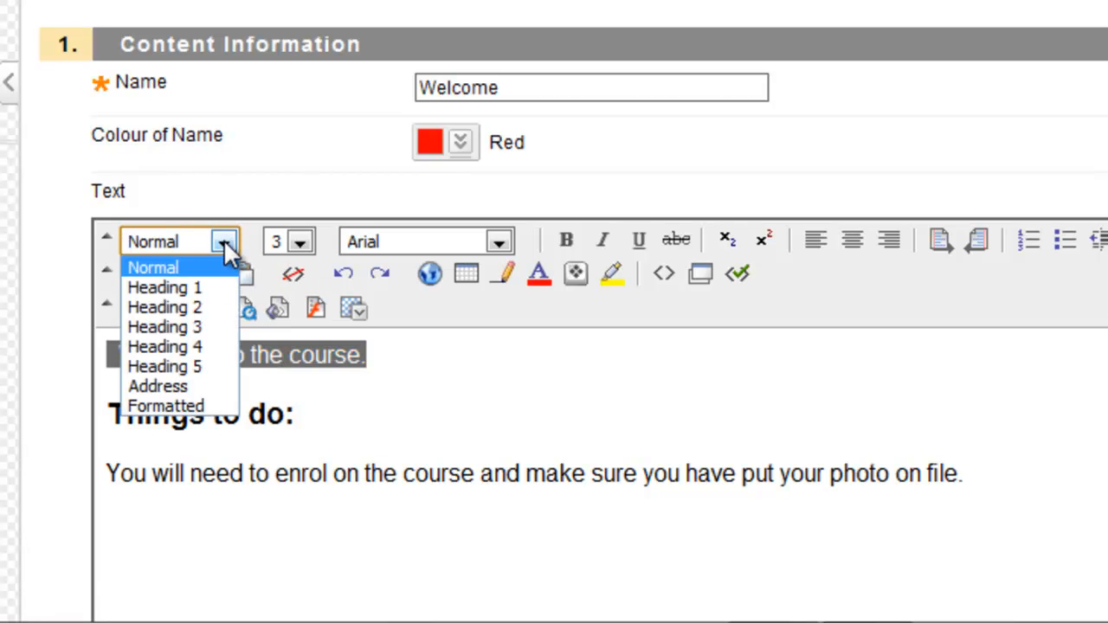
{"action": "left_click", "coordinate": [210, 292]}
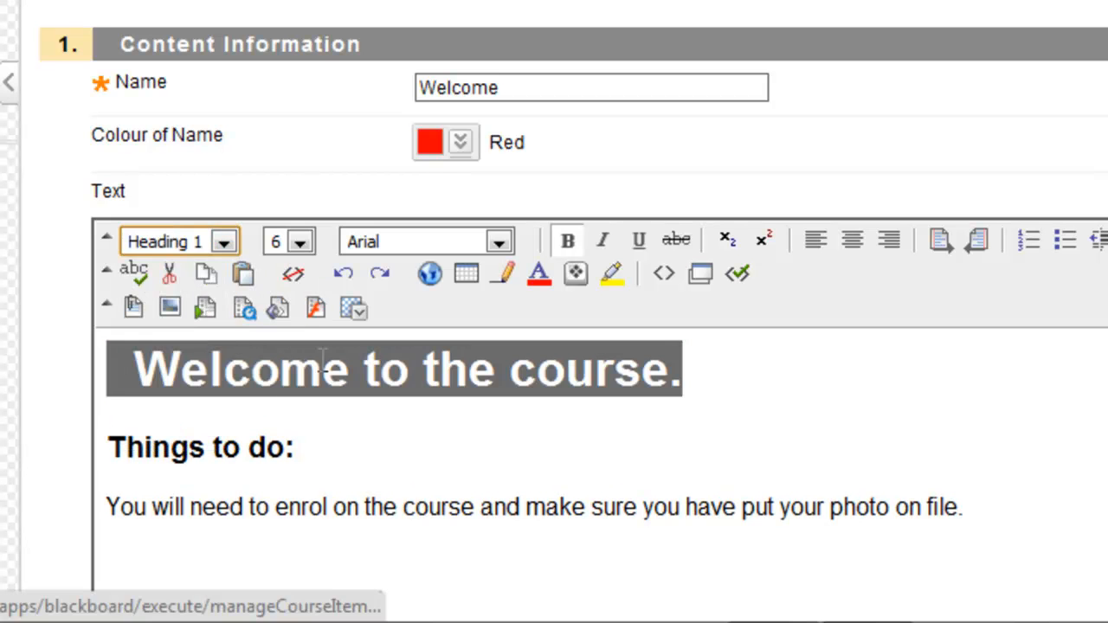
{"action": "left_click", "coordinate": [407, 394]}
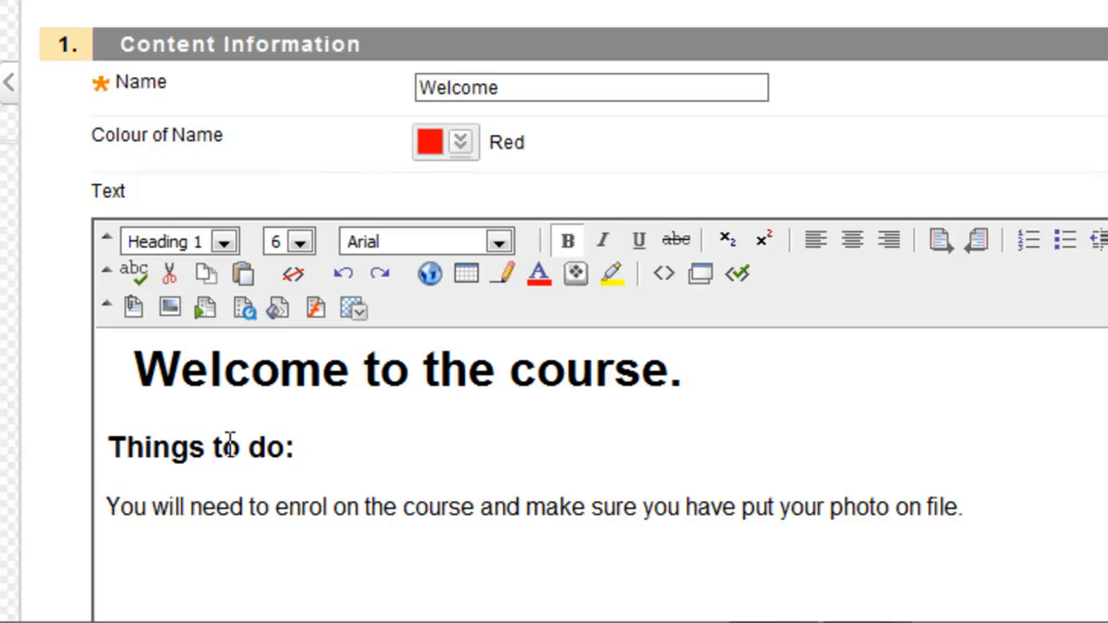
{"action": "left_click", "coordinate": [134, 368]}
{"action": "left_click_drag", "start_coordinate": [106, 367], "coordinate": [134, 368]}
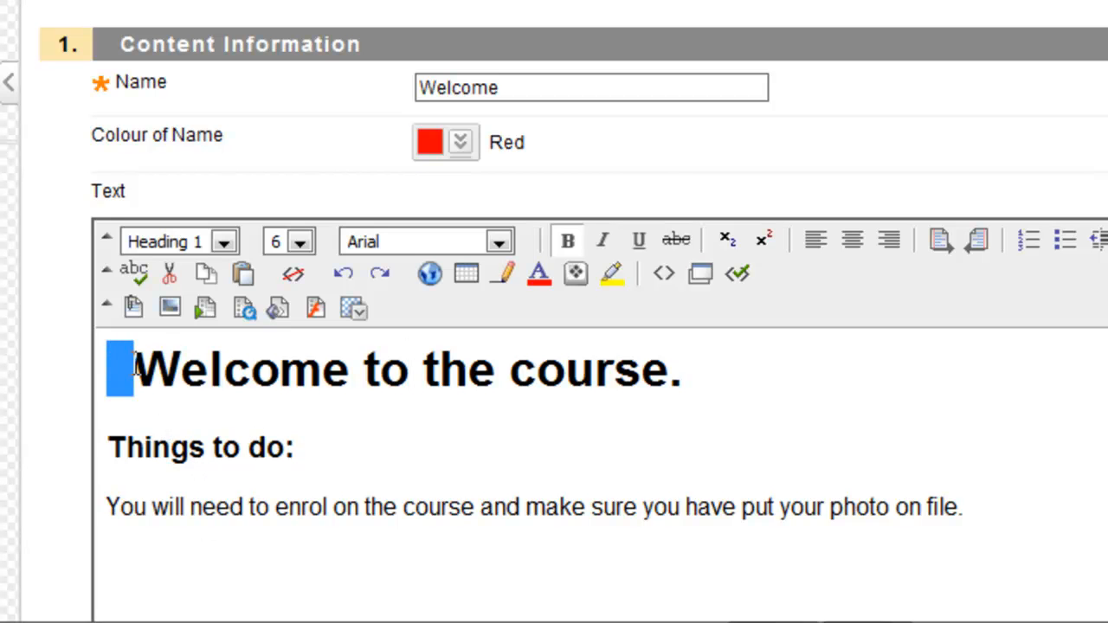
{"action": "left_click", "coordinate": [149, 392]}
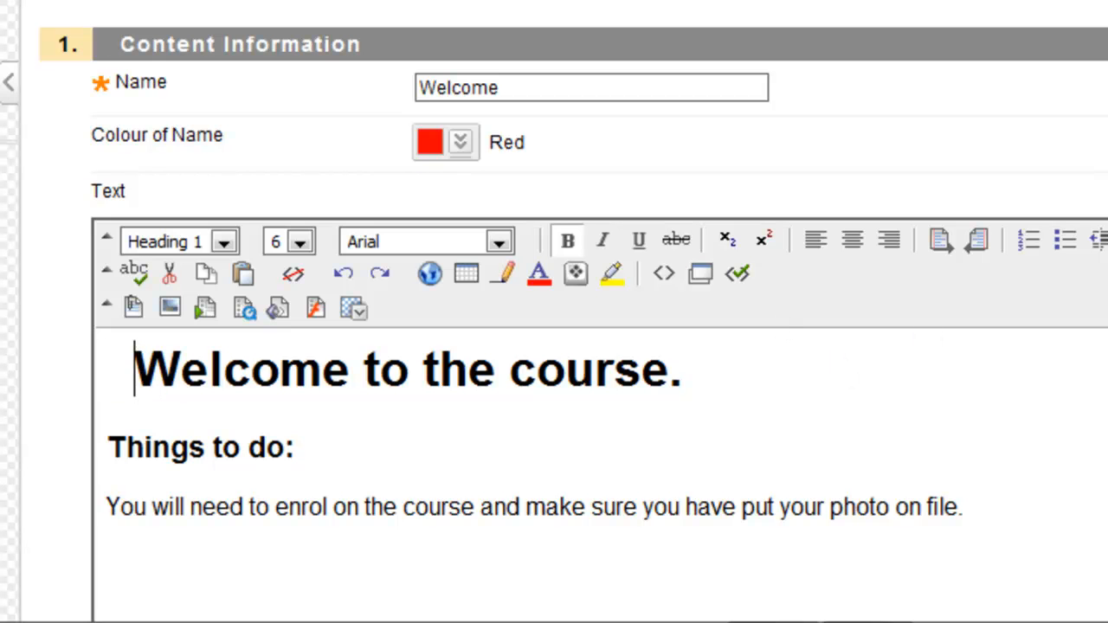
- Permit users to view the content and enable tracking of the number of views in the item's options
{"action": "scroll", "coordinate": [554, 347], "scroll_direction": "down", "scroll_amount": 5}
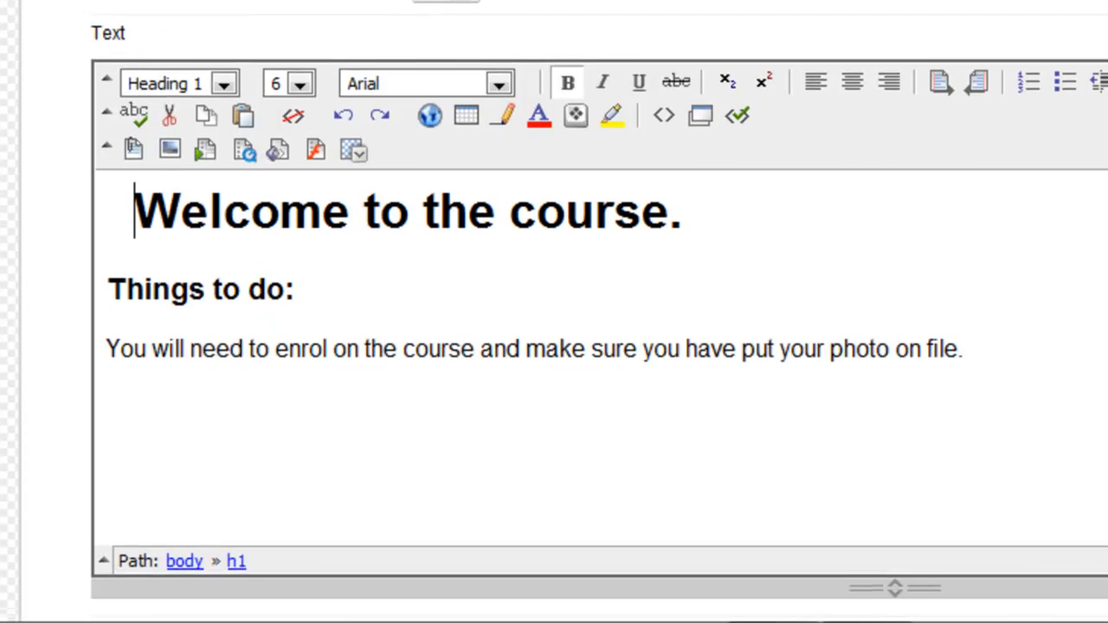
{"action": "scroll", "coordinate": [554, 312], "scroll_direction": "down", "scroll_amount": 8}
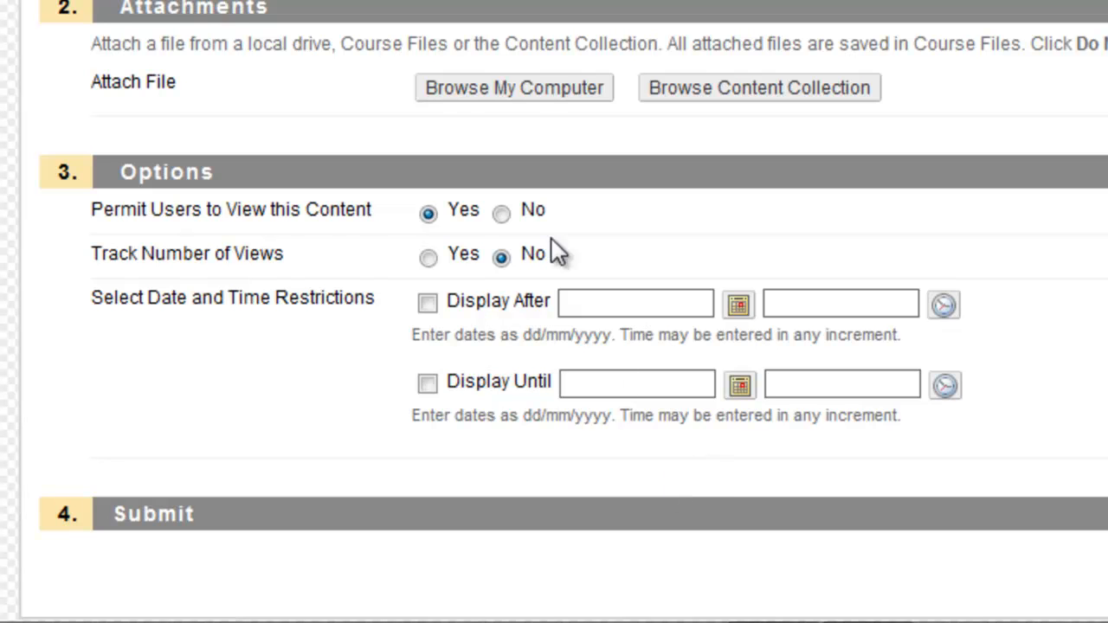
{"action": "left_click", "coordinate": [507, 216]}
{"action": "left_click", "coordinate": [437, 217]}
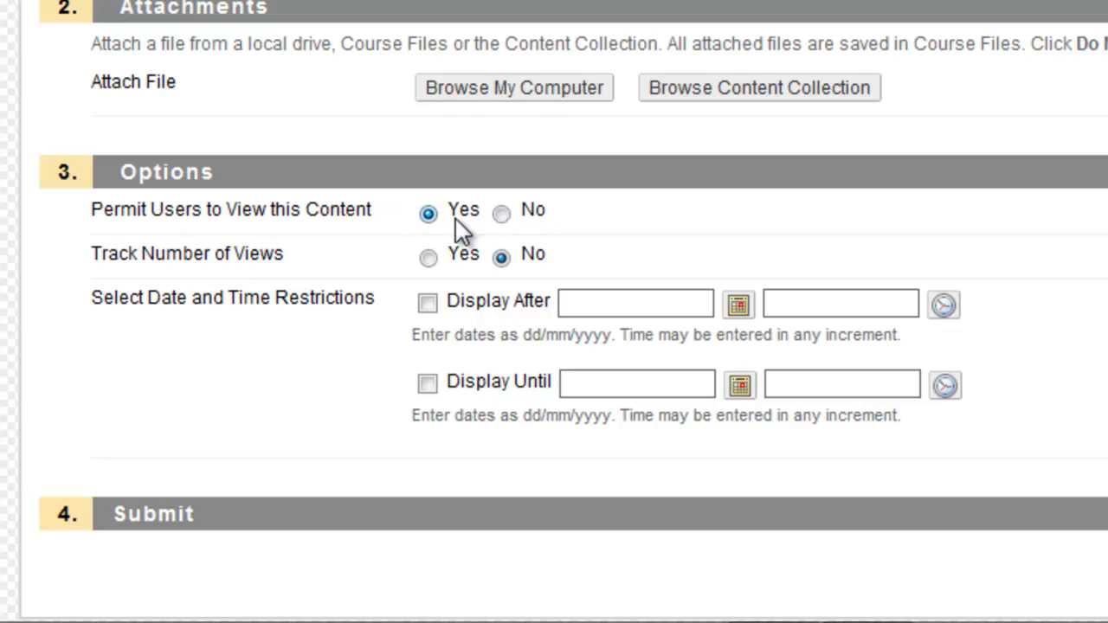
{"action": "left_click", "coordinate": [428, 259]}
- Try a Display After restriction dated 29/02/2012 on the item and clear it again
{"action": "left_click", "coordinate": [425, 302]}
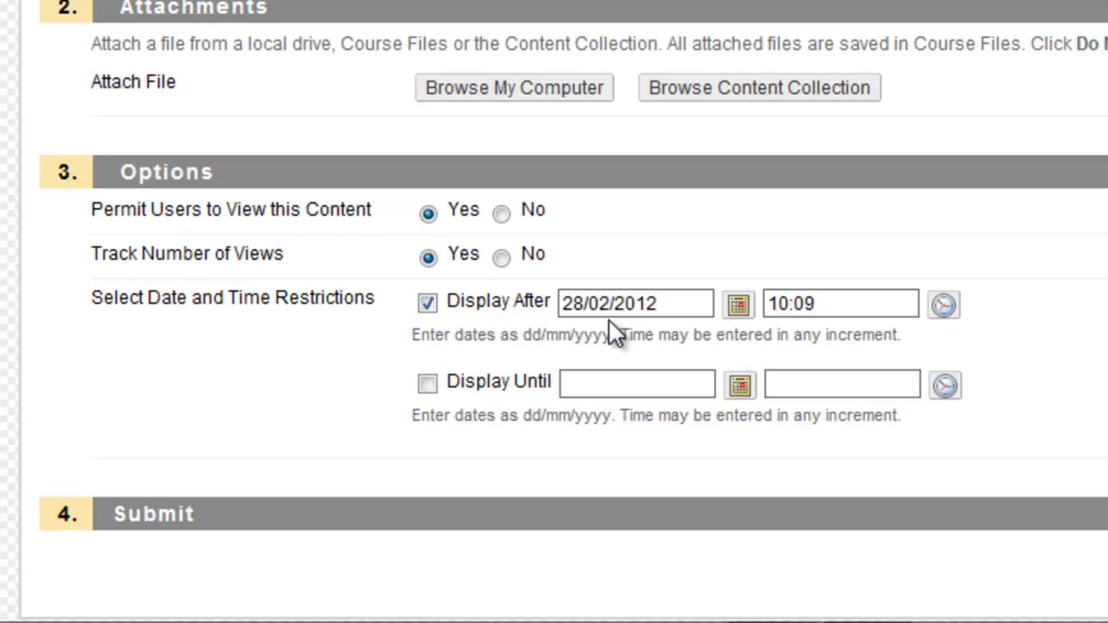
{"action": "left_click", "coordinate": [740, 307]}
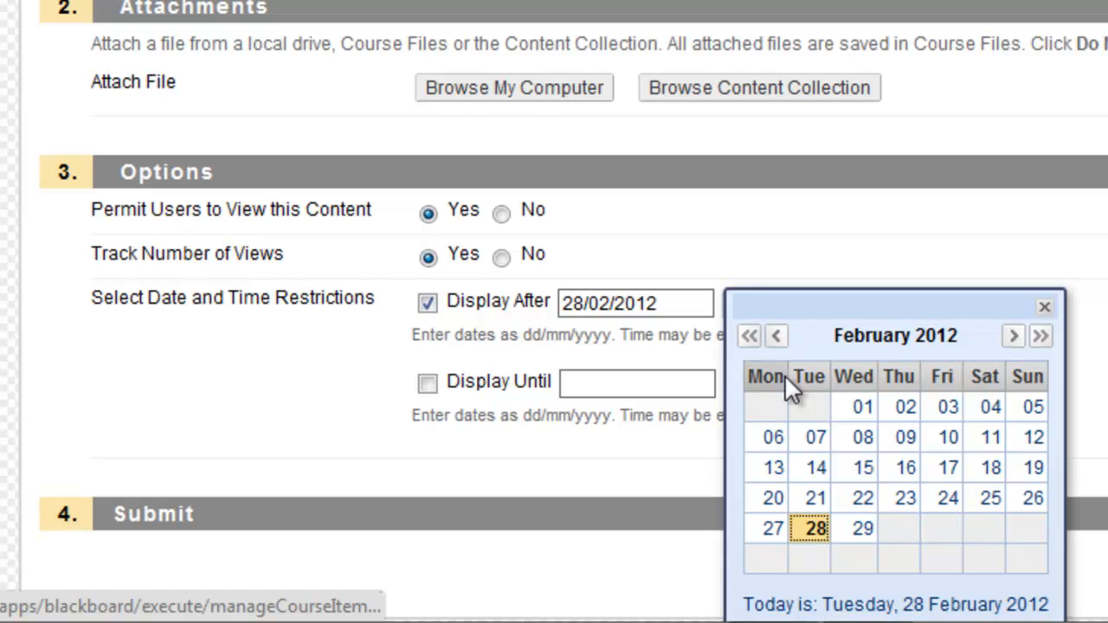
{"action": "left_click", "coordinate": [853, 526]}
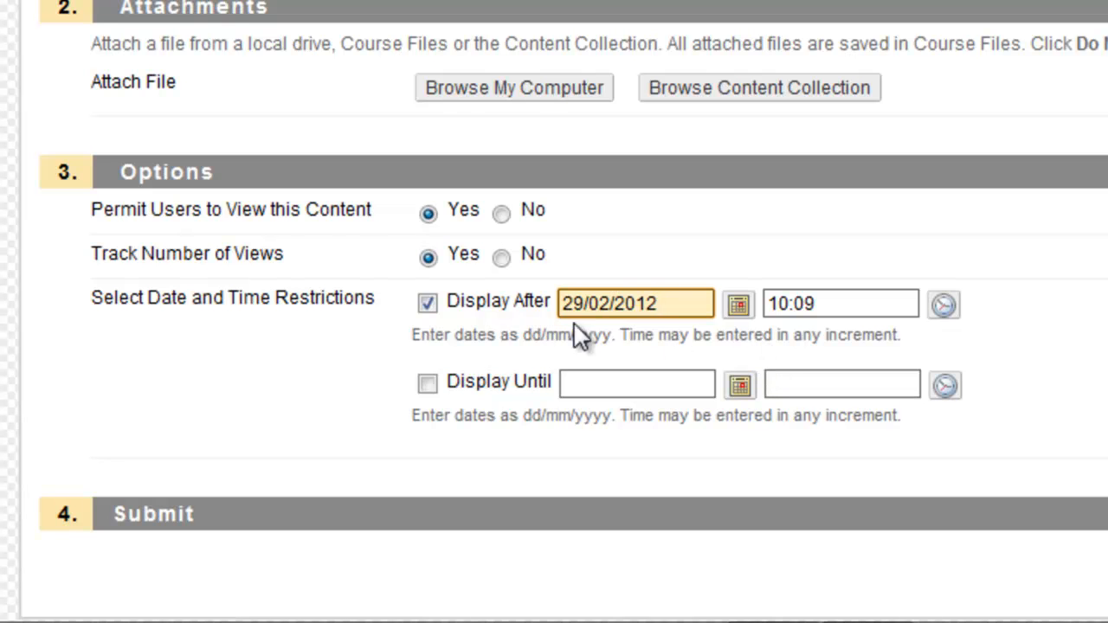
{"action": "left_click", "coordinate": [426, 301]}
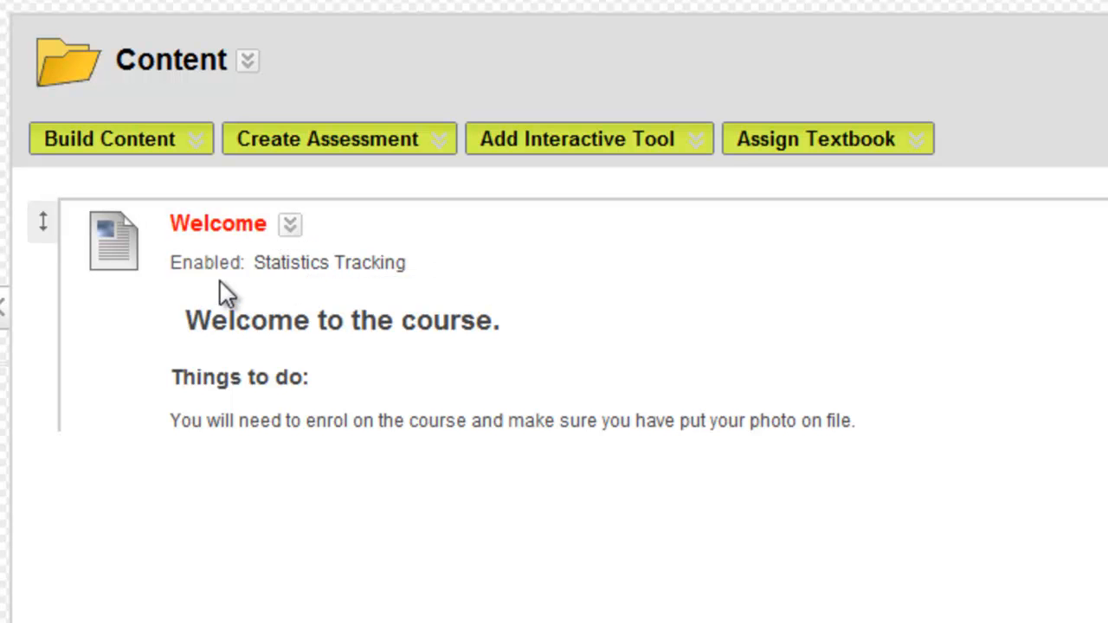
- Reopen the Welcome item for editing and remove the leading space before "Welcome to the course."
{"action": "left_click", "coordinate": [291, 226]}
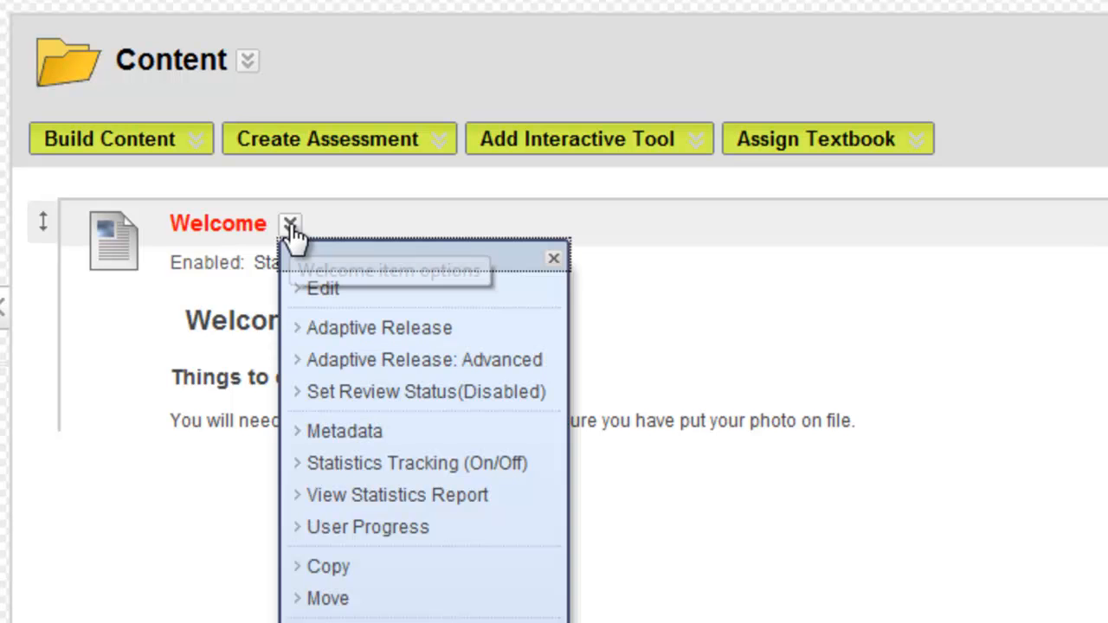
{"action": "left_click", "coordinate": [336, 294]}
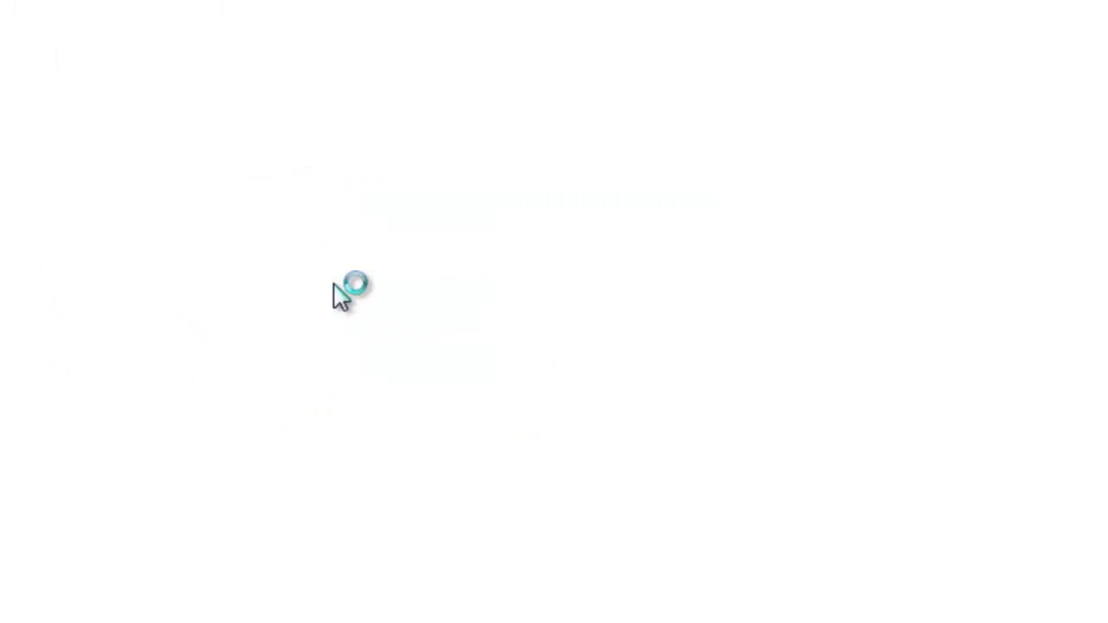
{"action": "left_click_drag", "start_coordinate": [124, 595], "coordinate": [51, 596]}
{"action": "key", "text": "BackSpace"}
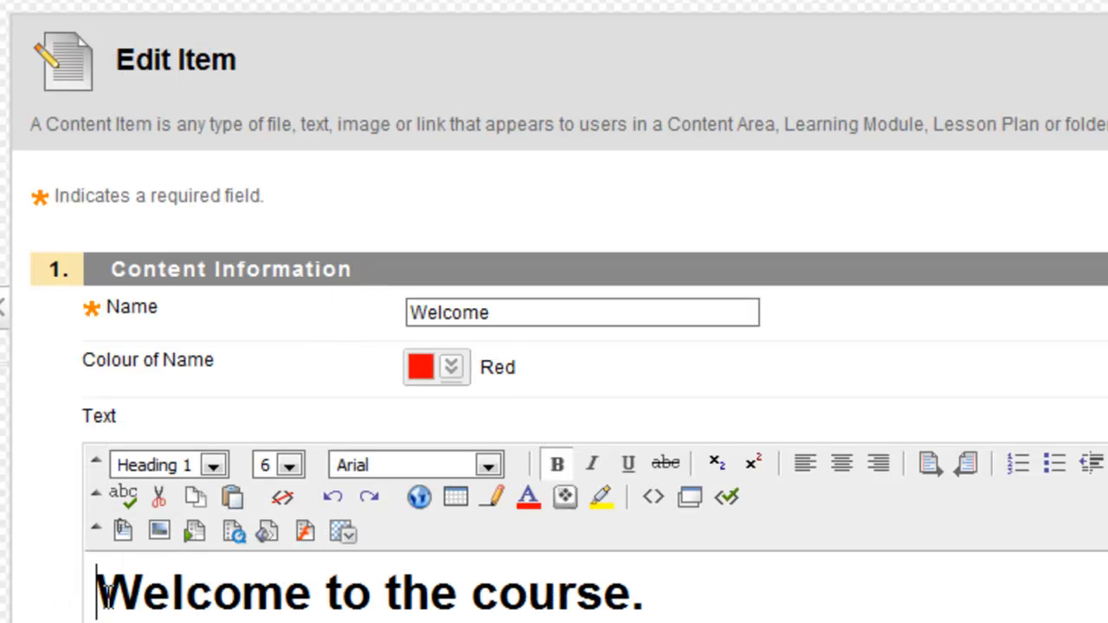